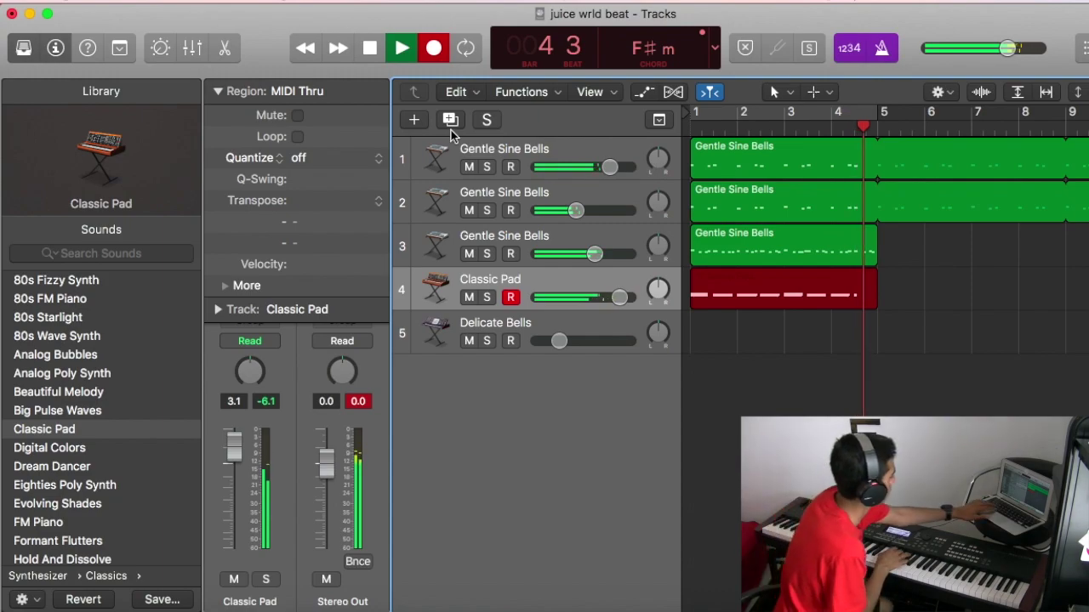
Finish recording the Classic Pad part, trim its region to end at bar 3 and loop it to bar 5.
key("space")
key("space")
left_click_drag(874, 300, 785, 300)
left_click_drag(785, 280, 876, 280)
Add a Tremolo effect to the Classic Pad track, raise its rate and play the song from the start.
left_click(218, 91)
left_click(250, 241)
key("s")
left_click_drag(136, 382, 139, 352)
key("Return")
key("Return")
left_click(487, 119)
key("Return")
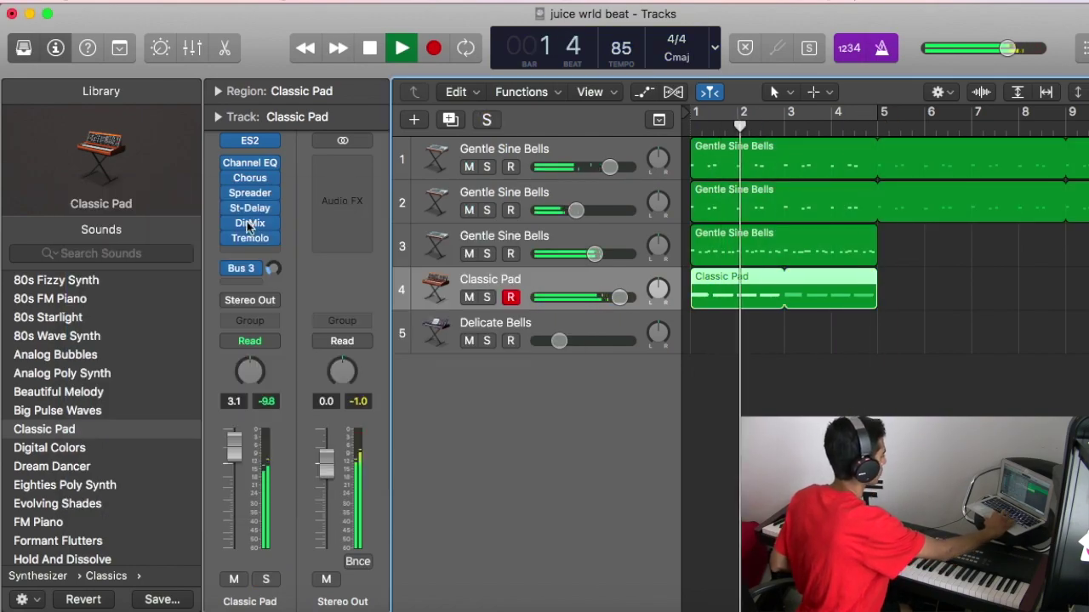
Set the Classic Pad's Tremolo to a phase of 0° and a rate of 1/8.
left_click(250, 240)
key("Return")
left_click_drag(552, 473, 551, 511)
left_click_drag(149, 365, 148, 347)
key("Return")
key("space")
key("Return")
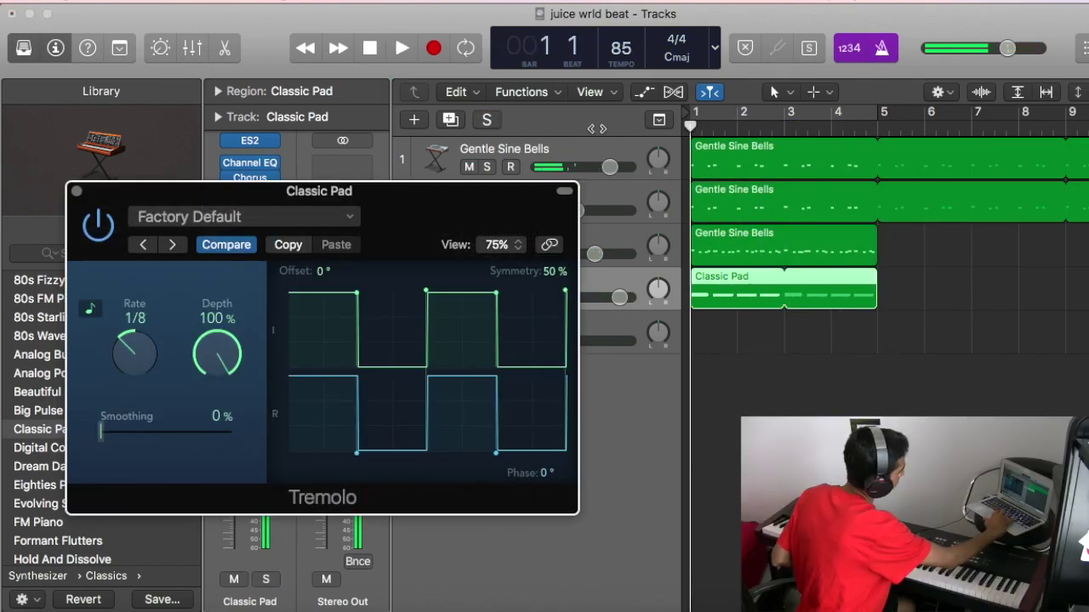
Play the pad with the Tremolo, close the effect window and lower the Classic Pad track's volume.
key("space")
key("super+w")
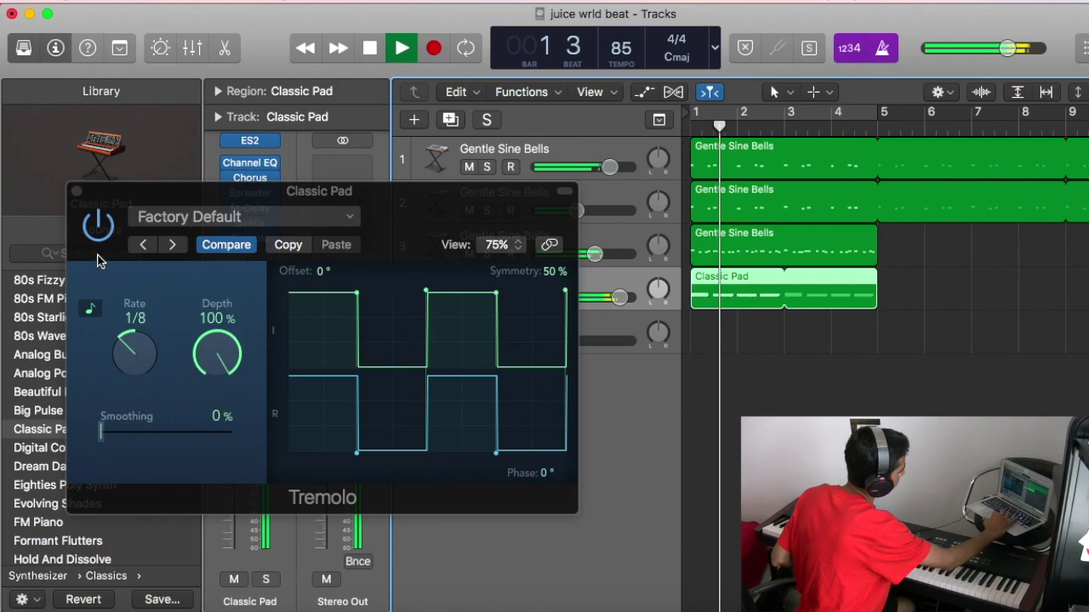
left_click(76, 192)
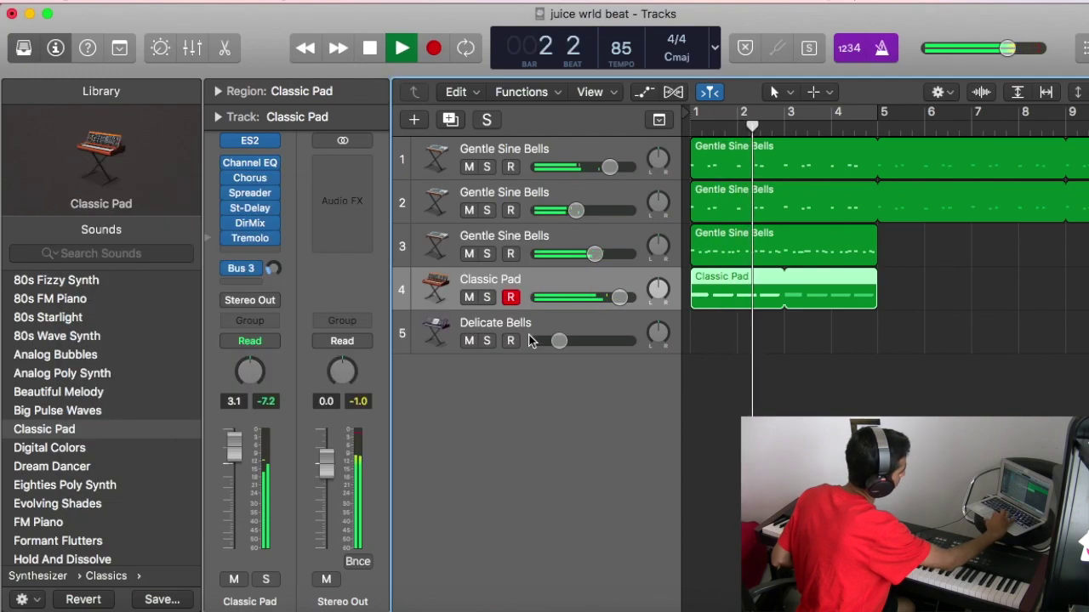
left_click_drag(621, 302, 586, 306)
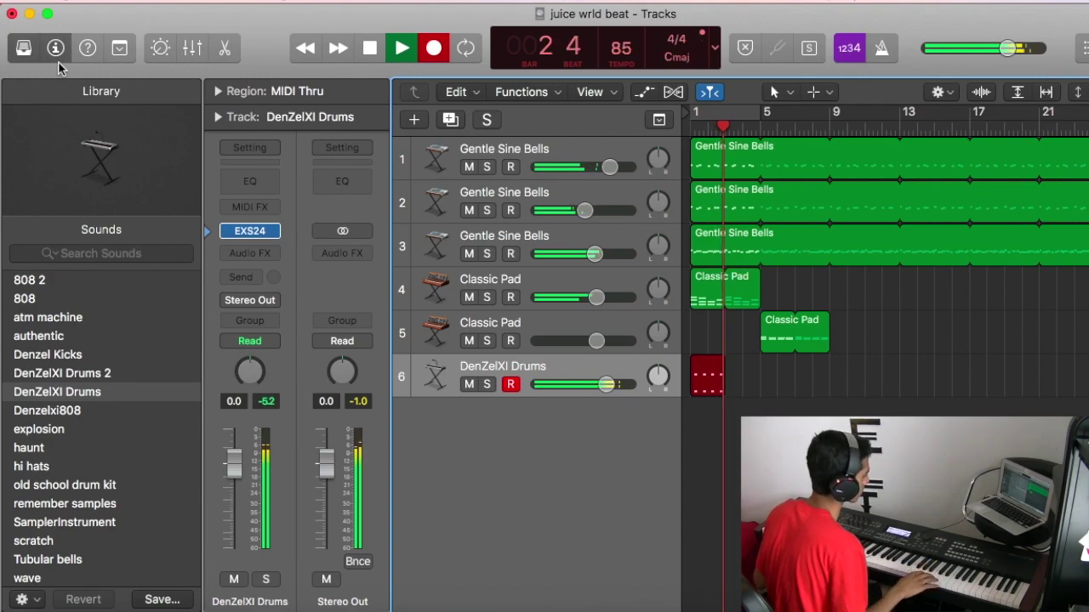
Finish recording the two-bar DenZelXI Drums pattern and quantize its region.
key("space")
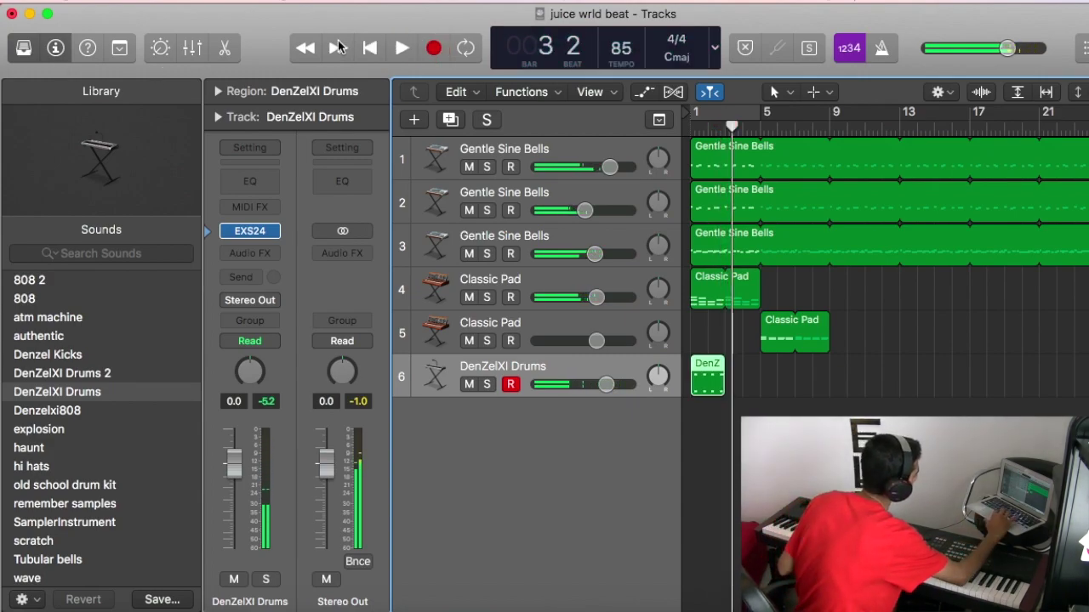
left_click(215, 91)
left_click(323, 153)
left_click(366, 228)
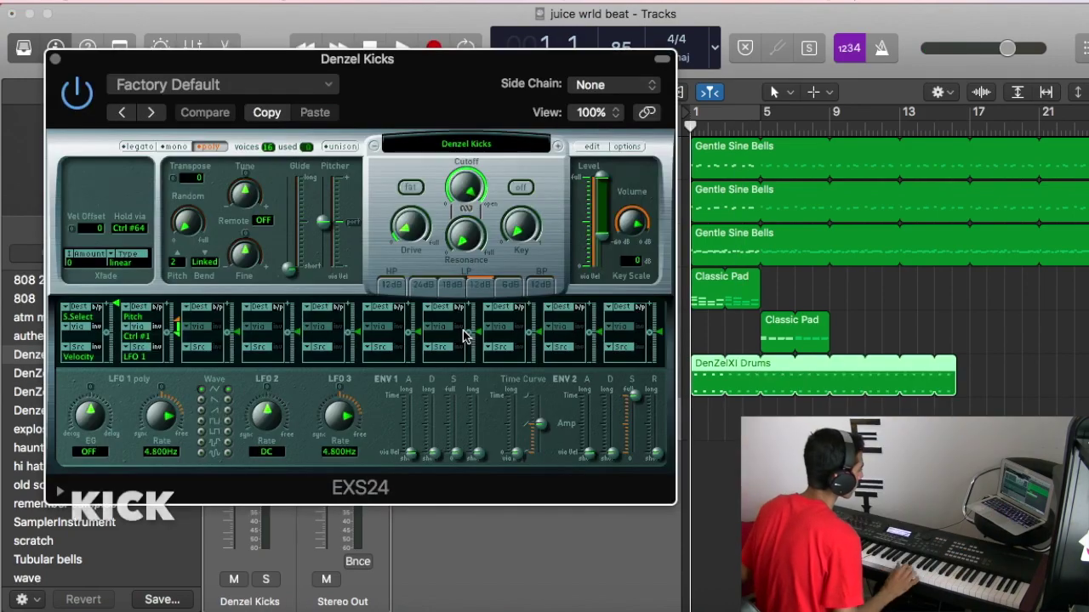
Close the EXS24 window and record a two-bar kick pattern on the Denzel Kicks track, playing it back from the start.
key("space")
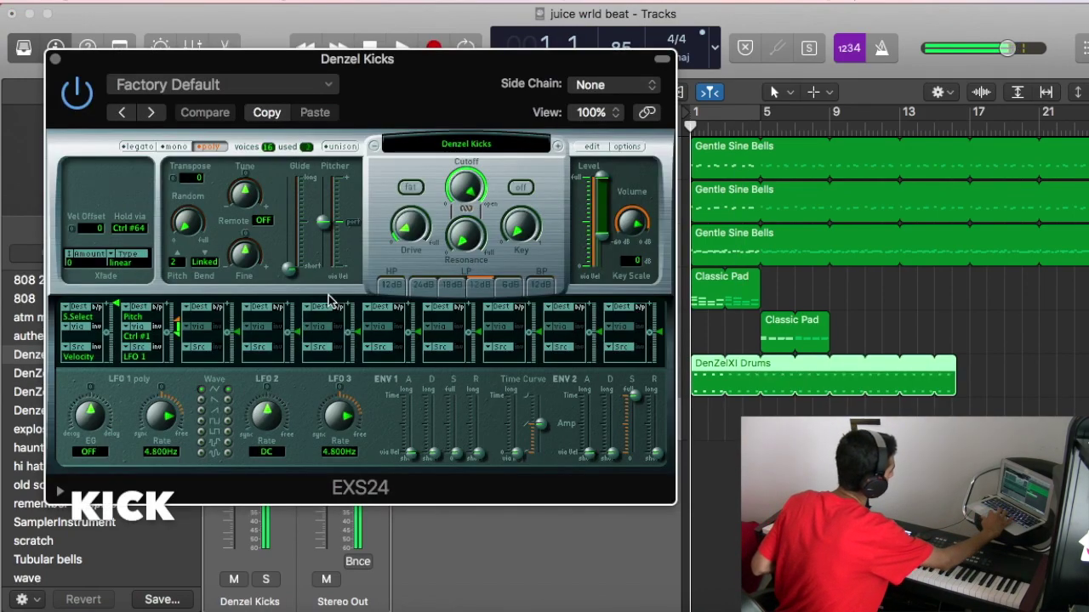
left_click(56, 59)
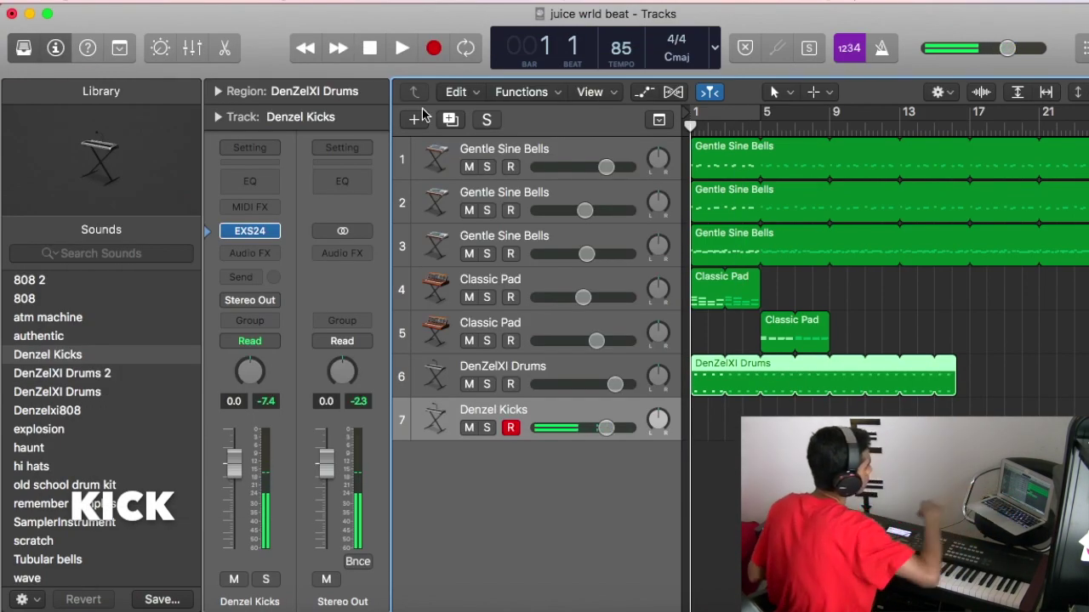
key("r")
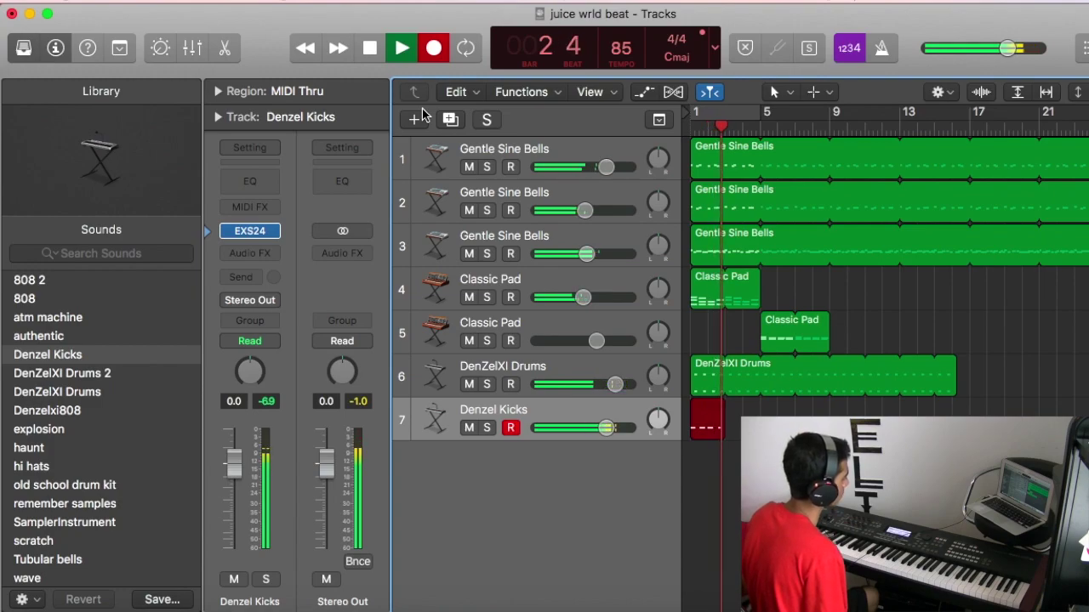
key("space")
key("Return")
key("space")
key("Return")
Select the kick notes of the Denzel Kicks region in the Piano Roll and check them during playback.
double_click(706, 423)
key("space")
left_click(649, 437)
key("Return")
key("space")
key("super+Right")
key("p")
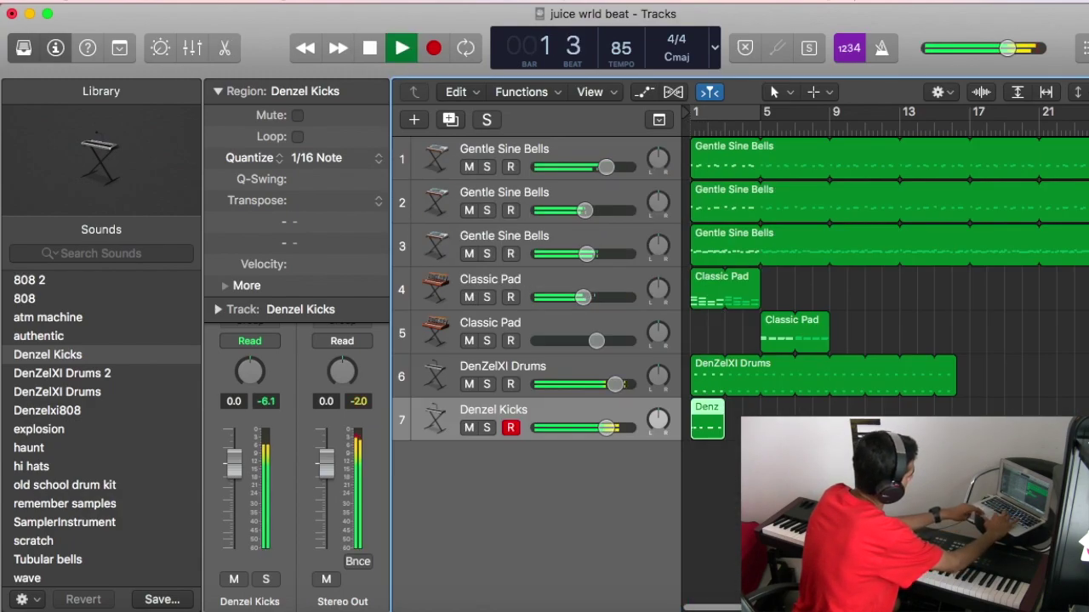
Duplicate the Denzel Kicks track with its region, loop both kick regions and play from the start.
key("super+d")
left_click_drag(706, 422, 706, 462)
left_click(706, 422, "shift")
key("l")
key("space")
key("Return")
key("space")
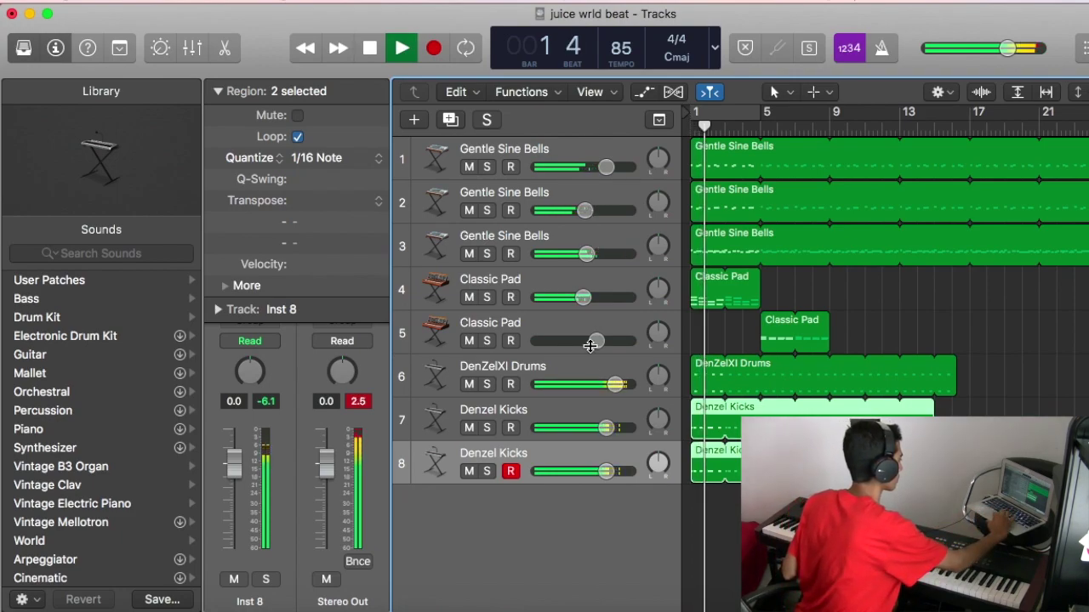
Lower the first Denzel Kicks track's volume to about -2.1 dB and bring its duplicate to a similar level.
left_click_drag(606, 427, 597, 428)
left_click_drag(603, 473, 595, 473)
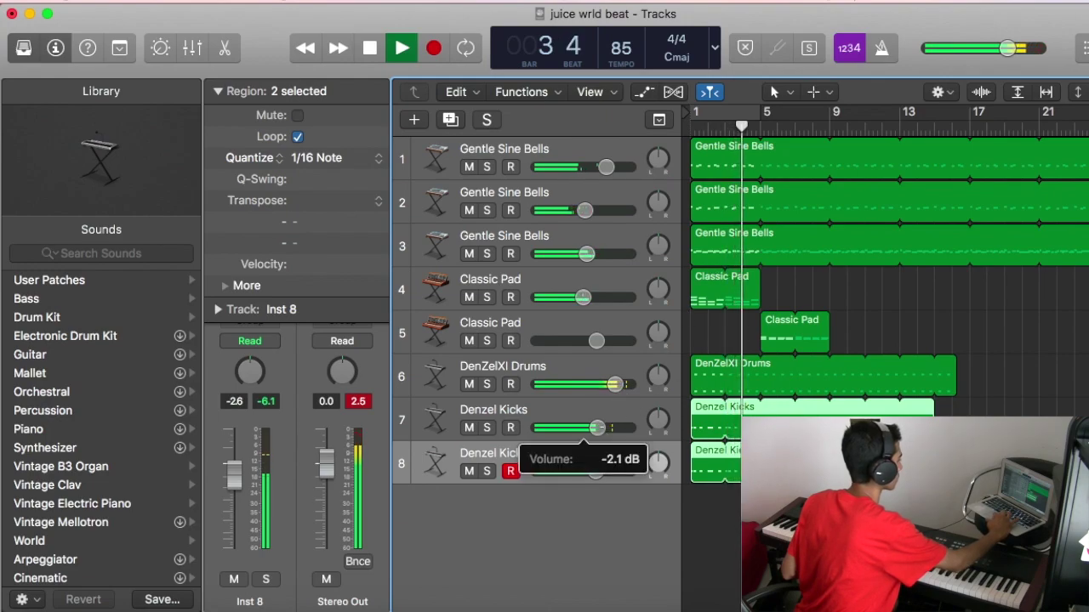
right_click(605, 478)
key("Escape")
left_click_drag(596, 472, 599, 472)
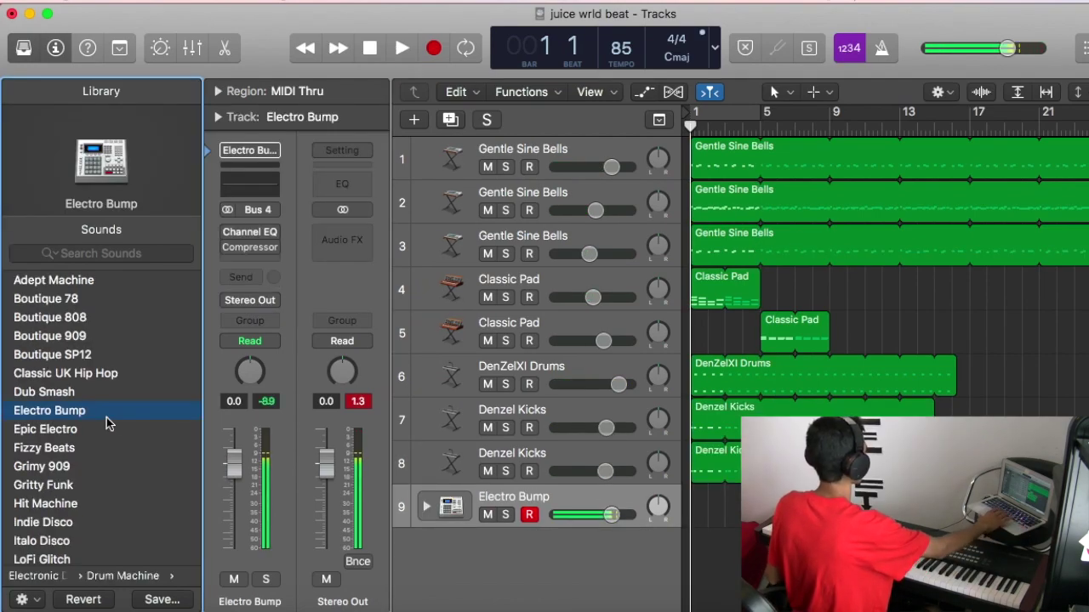
Play the beat with the Electro Bump kit and browse the other drum machine kits for a percussion sound.
key("space")
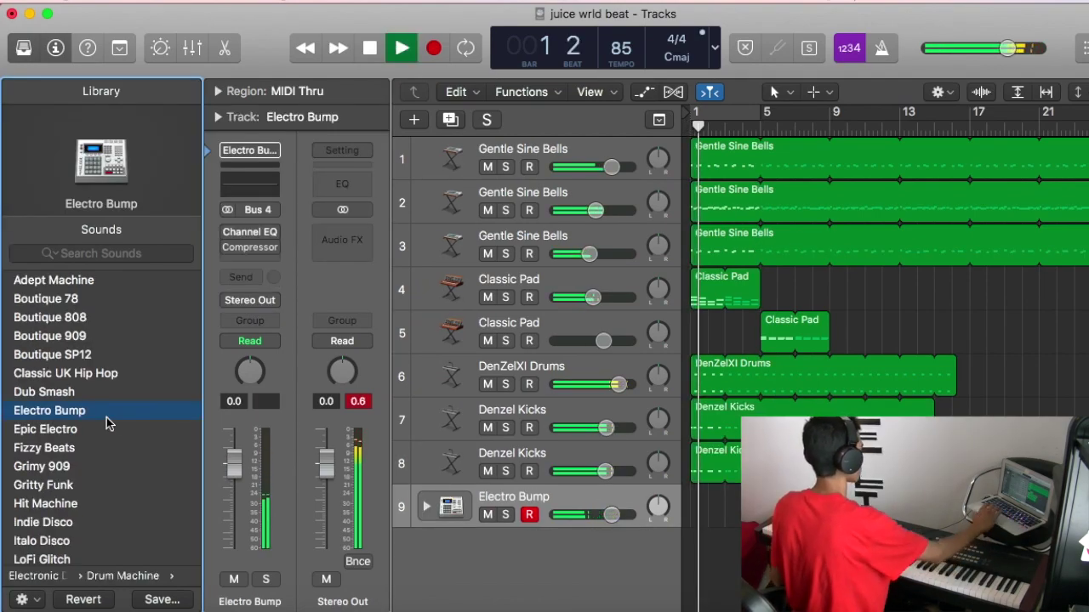
scroll(93, 477, "down", 3)
key("space")
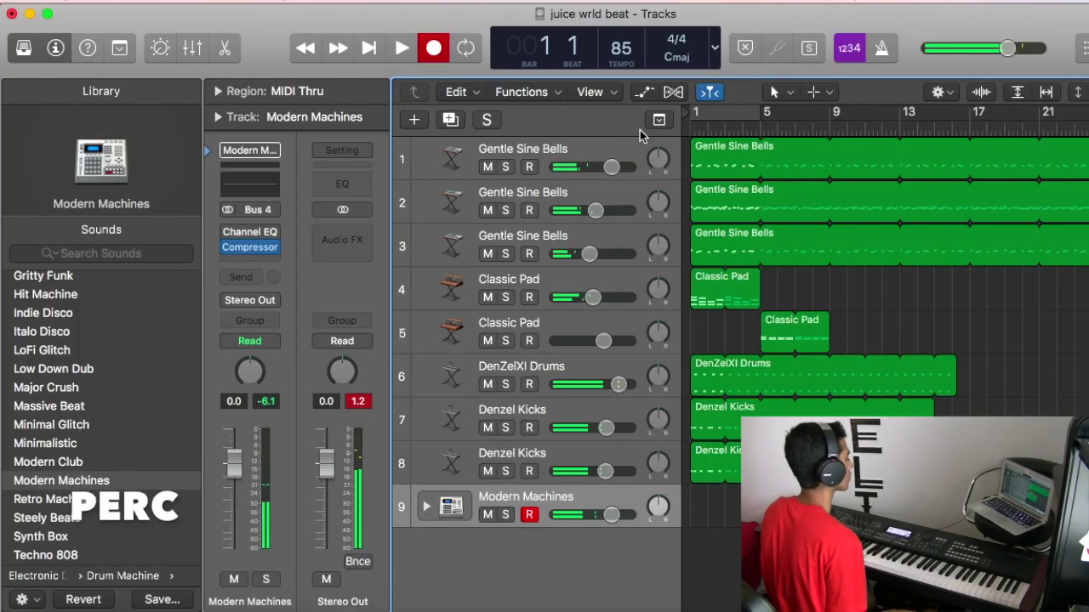
Record a two-bar percussion part on the Modern Machines track and play it back from the start.
key("space")
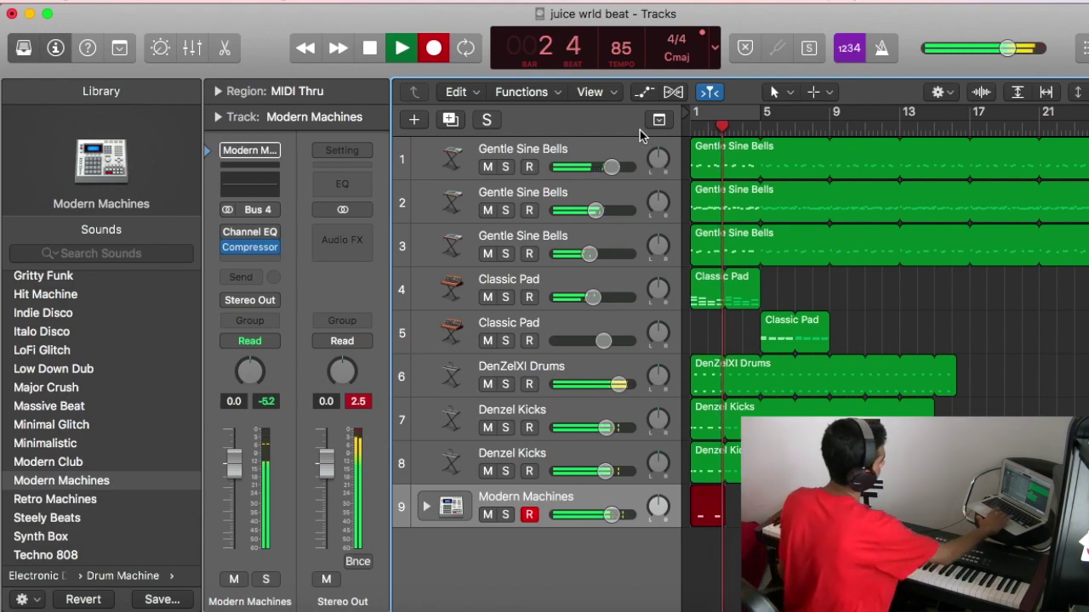
key("space")
key("Return")
key("space")
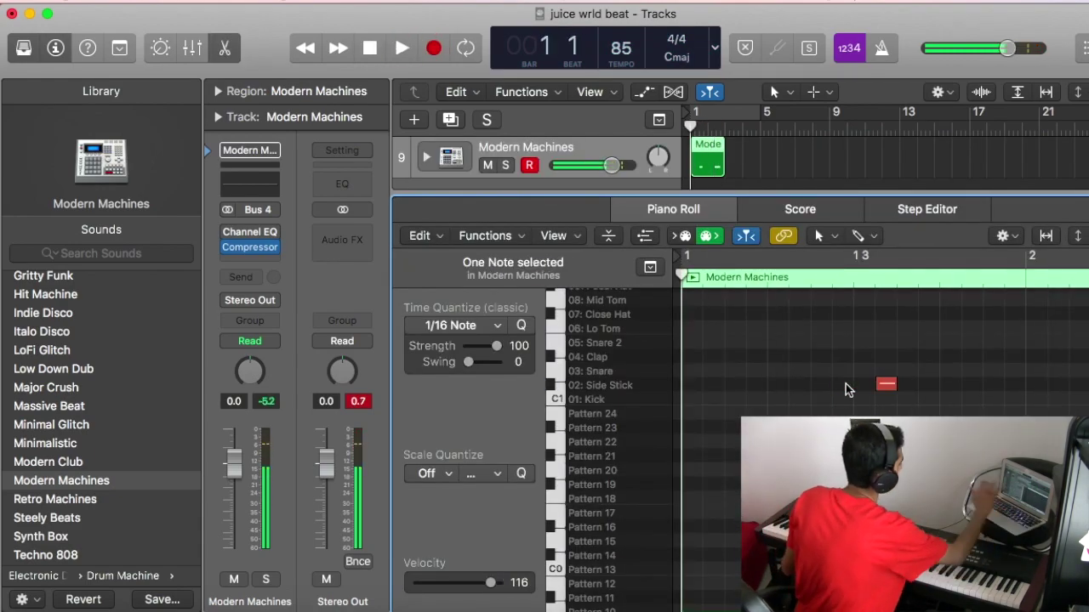
Check the Modern Machines notes in the Piano Roll, loop the region and add a new software instrument track.
left_click(245, 89)
left_click_drag(695, 369, 1069, 450)
key("space")
key("e")
left_click(297, 136)
key("space")
key("alt+super+s")
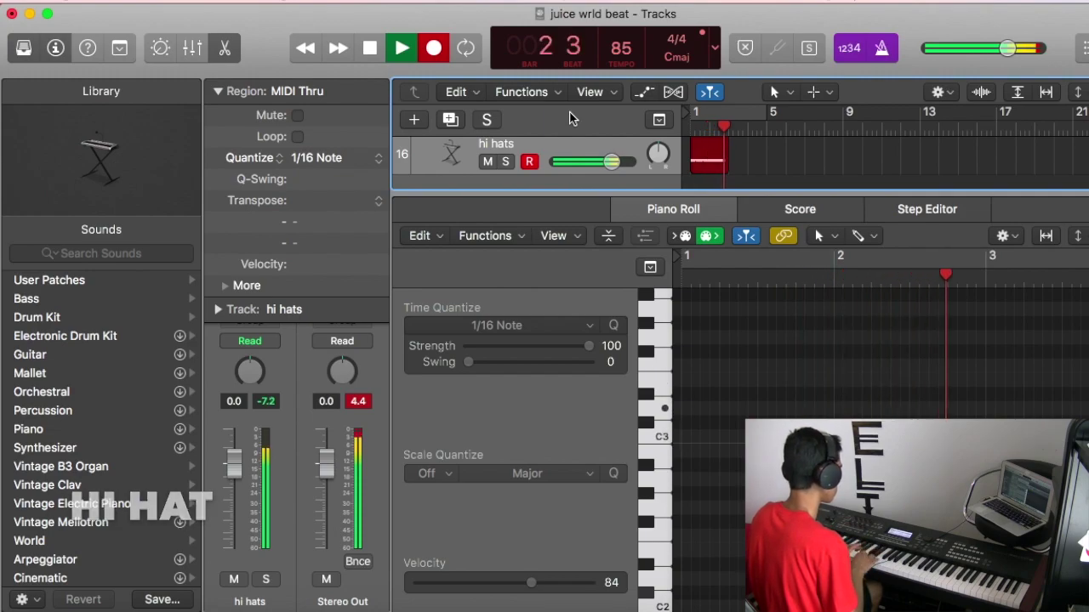
Finish recording the hi hats pattern and trim its region to end at bar 3.
key("space")
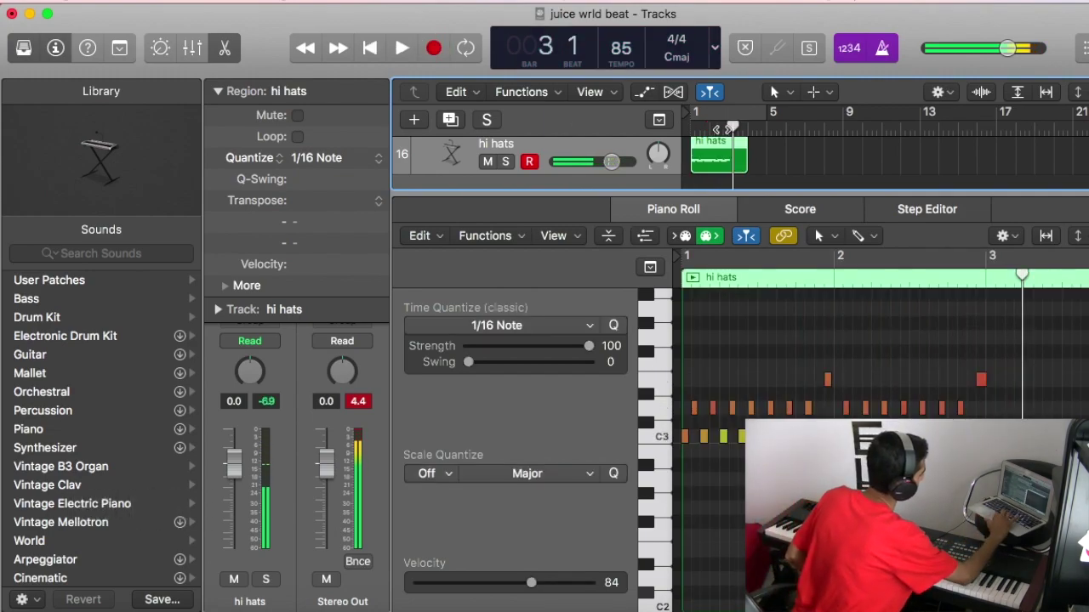
key("space")
left_click_drag(746, 168, 734, 167)
key("super+Right")
key("super+Right")
left_click_drag(770, 170, 758, 170)
key("space")
Select the hi hats notes by pitch in the Piano Roll and raise the velocity of all C3 notes.
left_click_drag(655, 380, 655, 408)
left_click(655, 435)
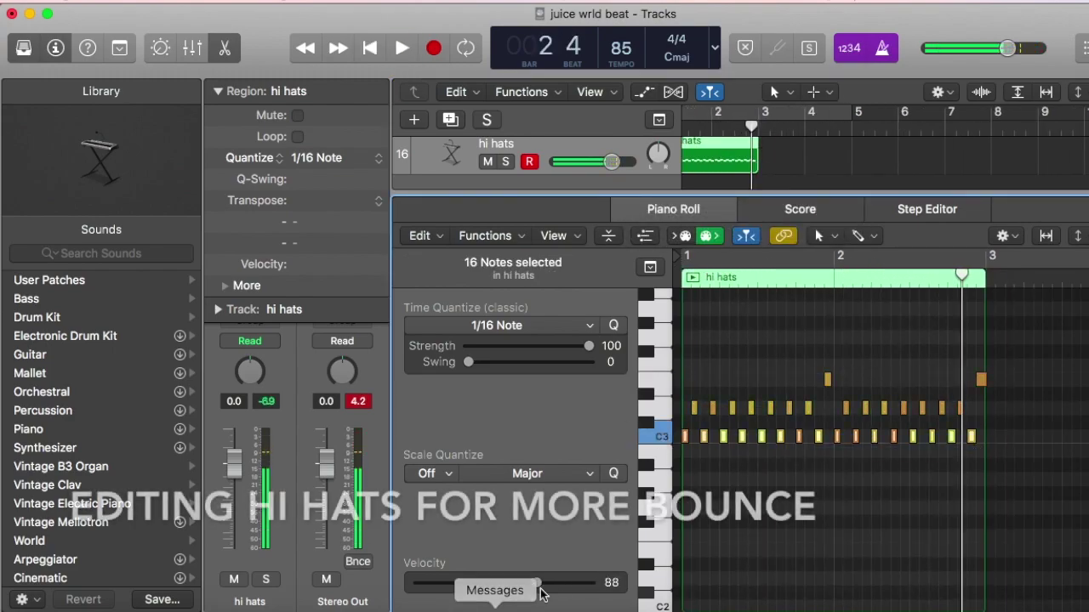
left_click_drag(539, 584, 564, 583)
key("space")
Close the Piano Roll and loop the hi hats region to about bar 12.
key("e")
key("super+Left")
key("super+Left")
left_click_drag(717, 536, 878, 536)
key("space")
Duplicate the hi hats track and record an additional hi hats part on the new track.
left_click(450, 120)
key("r")
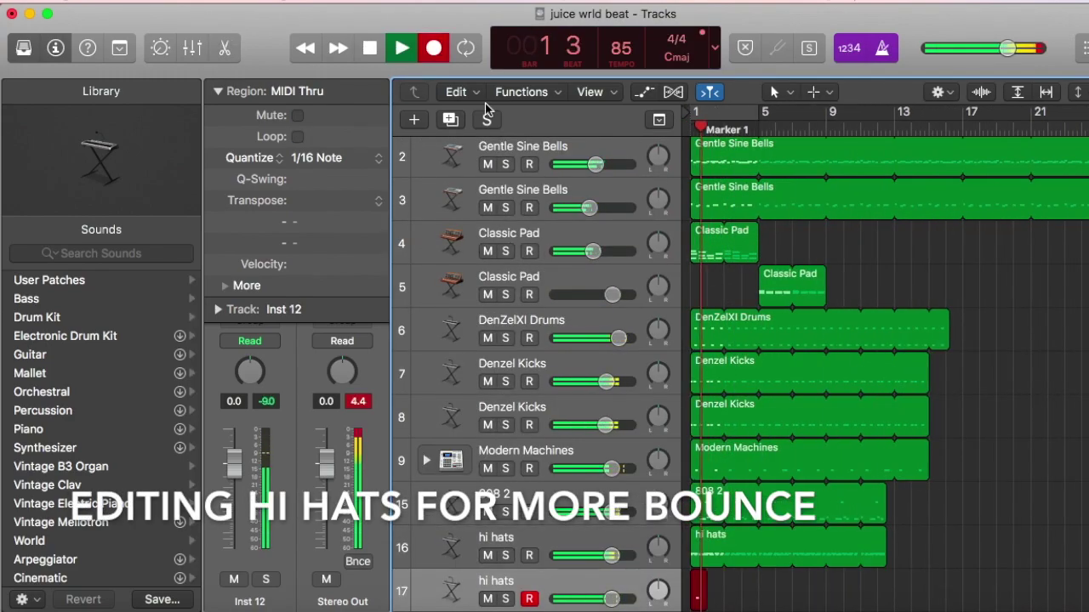
key("space")
Open the new hi hats region in the Piano Roll and nudge a note of its roll slightly later.
double_click(700, 593)
key("super+Right")
key("super+Right")
key("super+Right")
mouse_move(843, 452)
left_mouse_down()
mouse_move(815, 453)
mouse_move(853, 452)
left_mouse_up()
Select the six roll notes in bar 2 of the new hi hats region and play the roll back.
left_click_drag(995, 466, 792, 433)
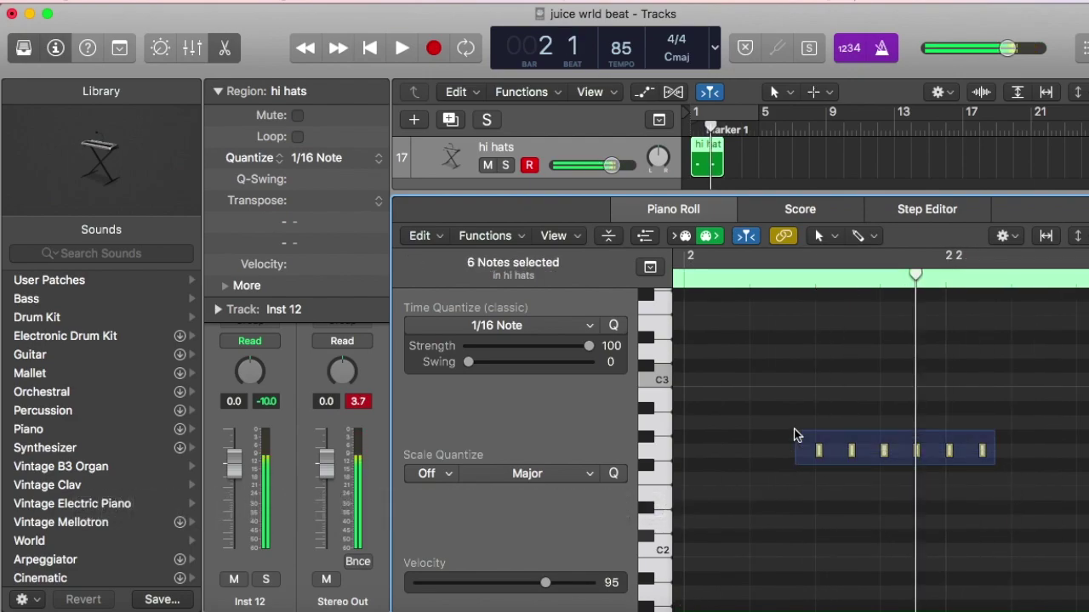
key("super+Right")
key("super+Right")
key("super+Right")
left_click(948, 282)
key("super+Left")
key("super+Left")
key("super+Left")
key("super+Left")
key("space")
Reposition the roll notes in bar 2 of the new hi hats region into a tighter spacing and play them.
key("super+Right")
key("super+Right")
key("super+Right")
left_click_drag(1030, 419, 1086, 418)
key("super+Right")
left_click_drag(813, 421, 955, 438)
key("space")
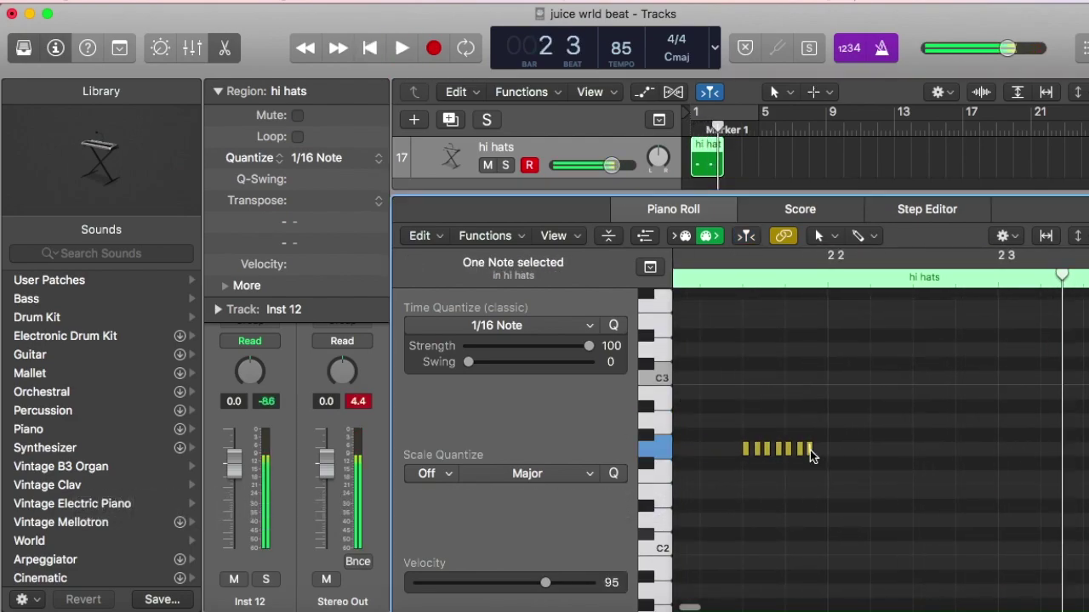
key("space")
left_click_drag(1052, 465, 1039, 464)
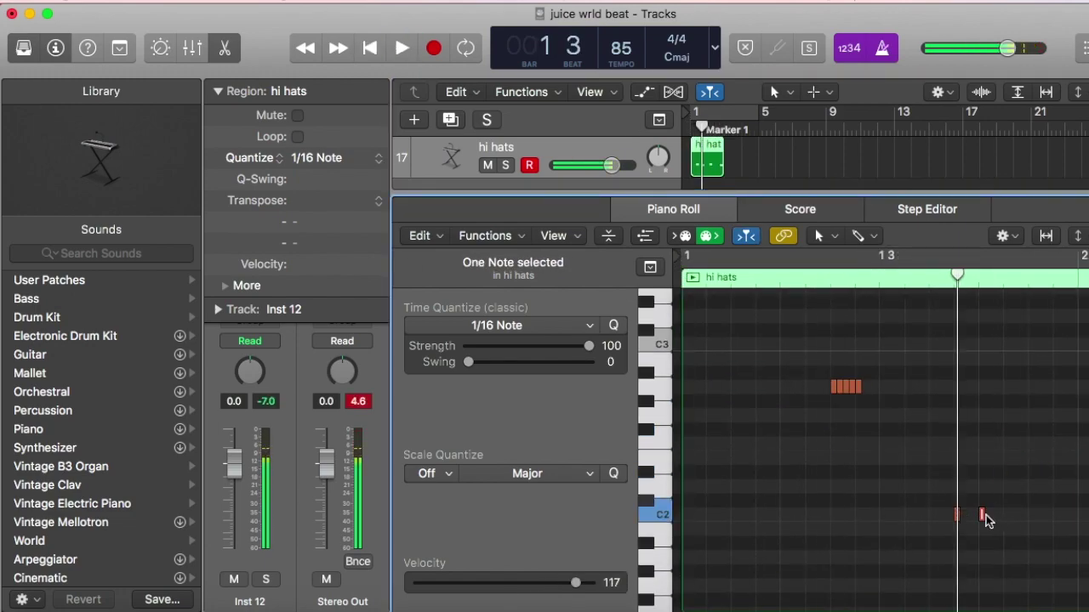
Space out the C2 hi hat notes near the end of bar 1 and shift all three to start at 1 4 1 1.
left_click_drag(986, 515, 1032, 515)
key("space")
left_click_drag(931, 489, 1046, 531)
left_click_drag(957, 515, 987, 515)
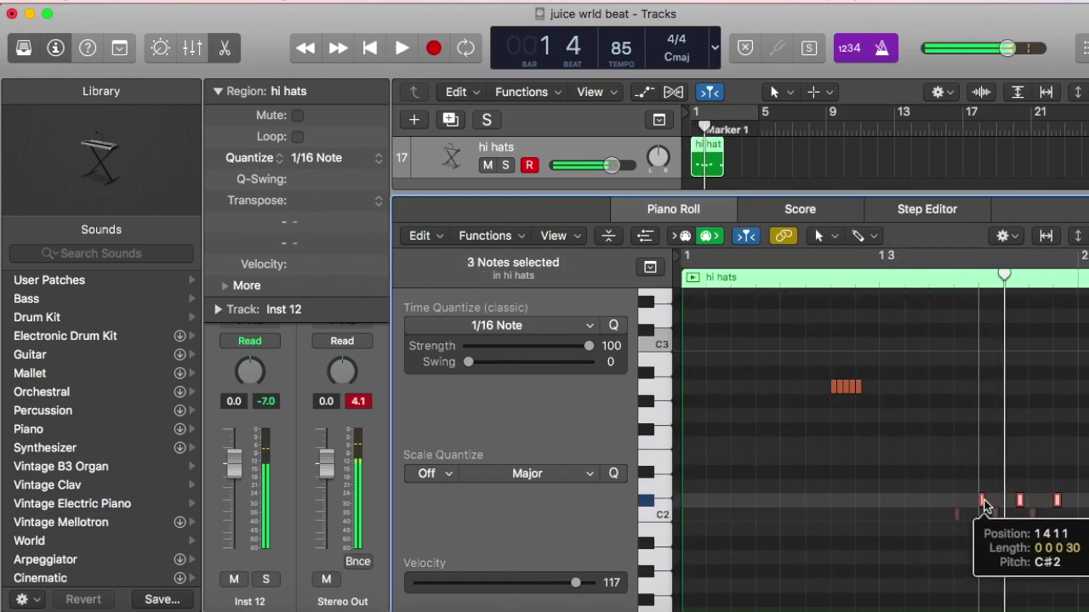
left_click(936, 459)
key("space")
Play the beat from the start and close the Piano Roll.
left_click_drag(708, 126, 657, 112)
key("space")
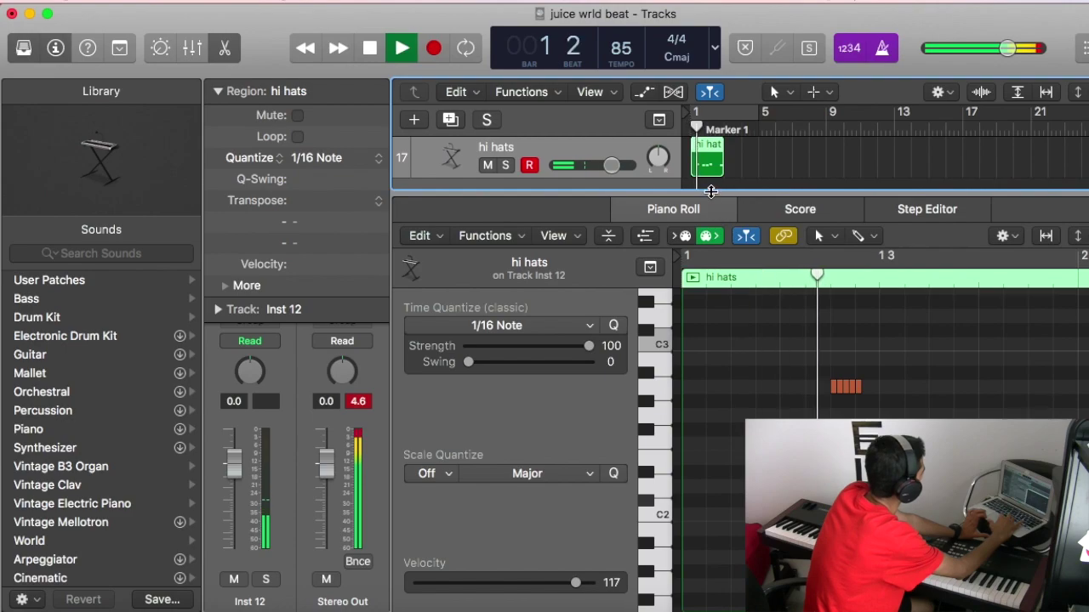
key("e")
Insert a PlatinumVerb effect on the first hi hats track, track 16.
left_click(712, 514)
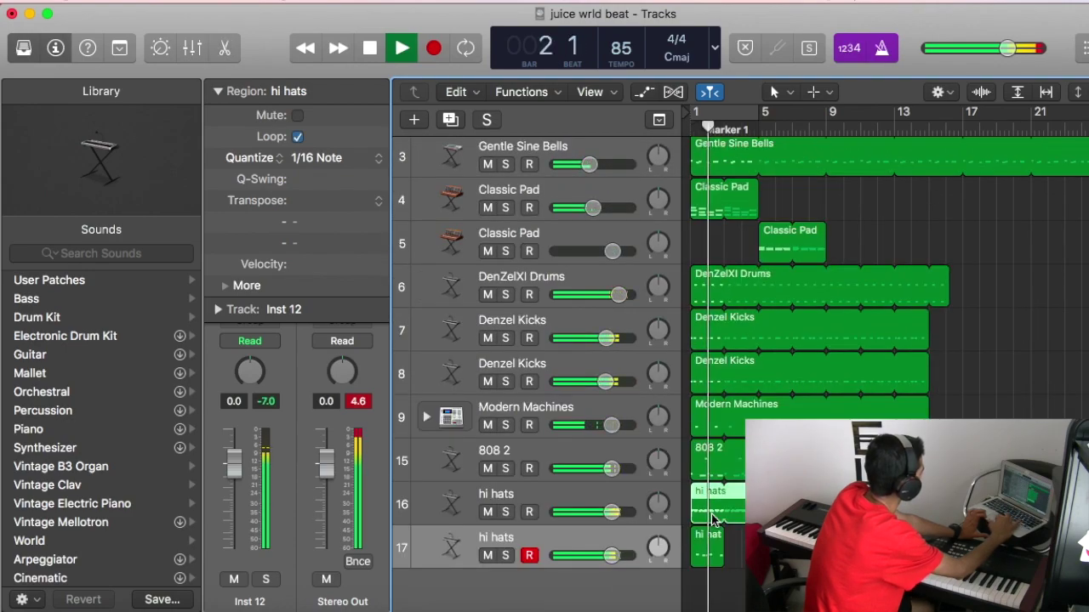
left_click(528, 500)
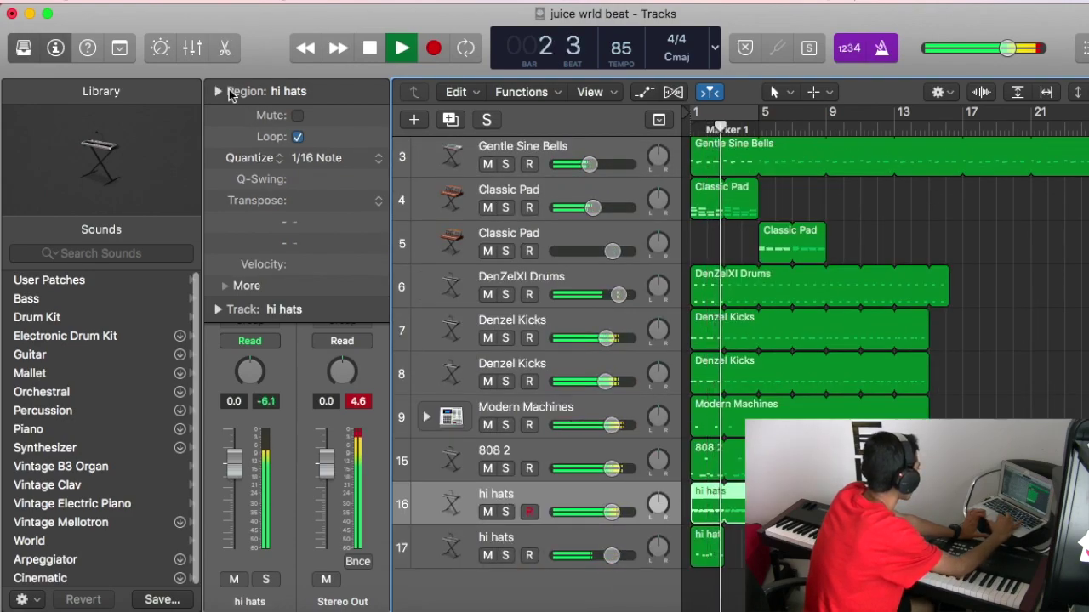
left_click(217, 91)
left_click(260, 254)
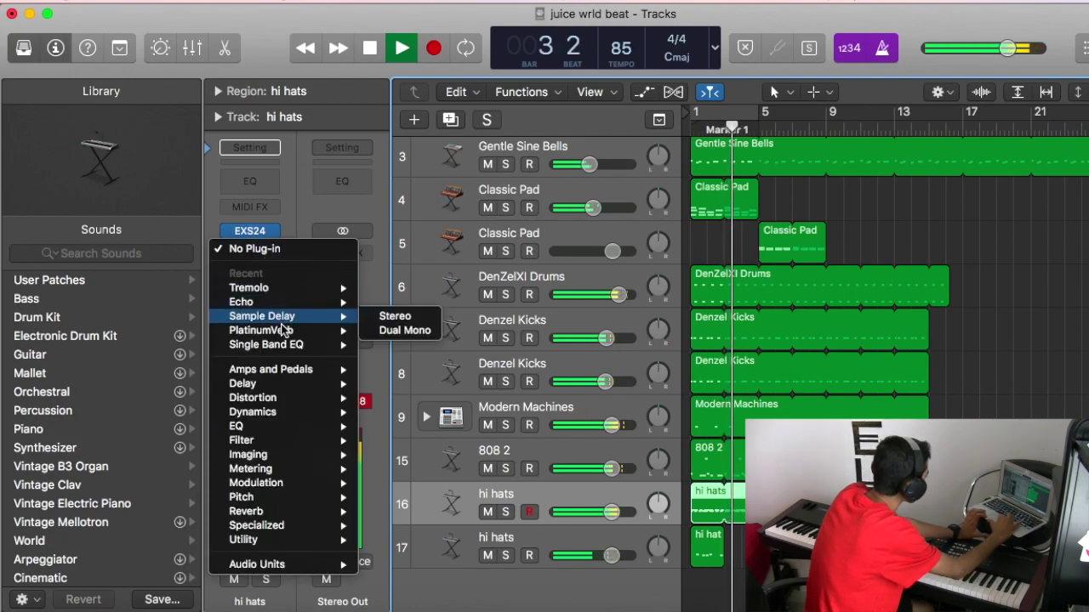
mouse_move(283, 333)
left_click(394, 330)
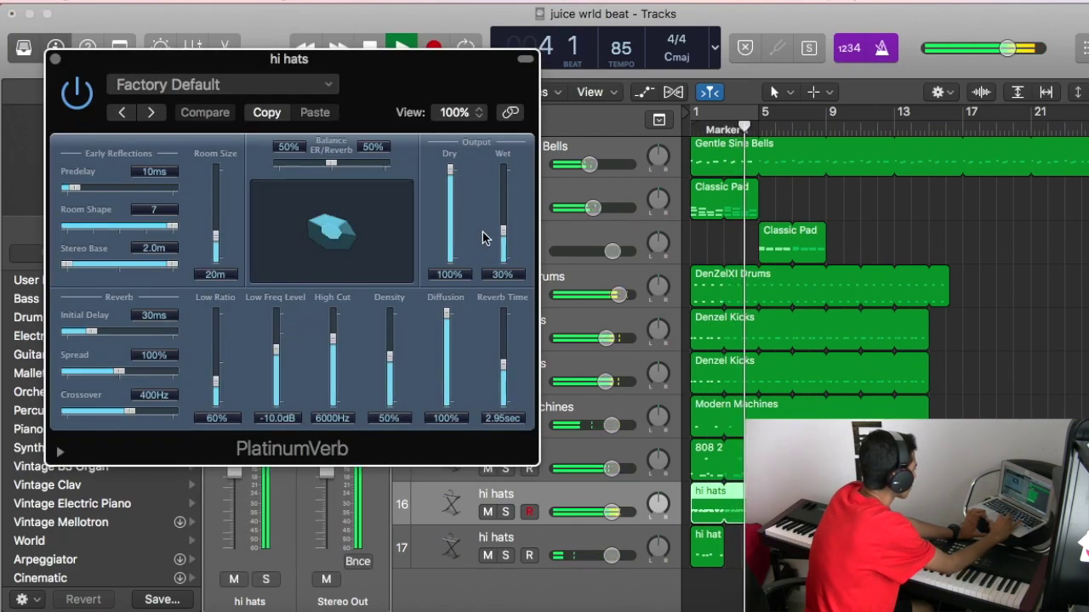
Set the PlatinumVerb's wet output to 13% and initial delay to 0 ms, and close its window.
left_click_drag(504, 240, 506, 248)
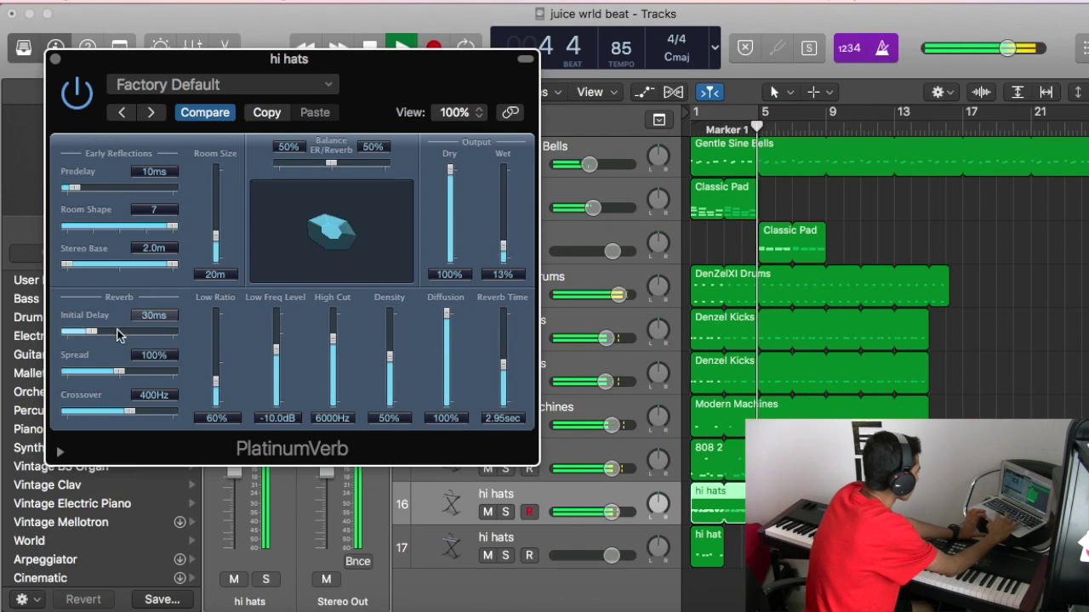
left_click_drag(118, 336, 61, 334)
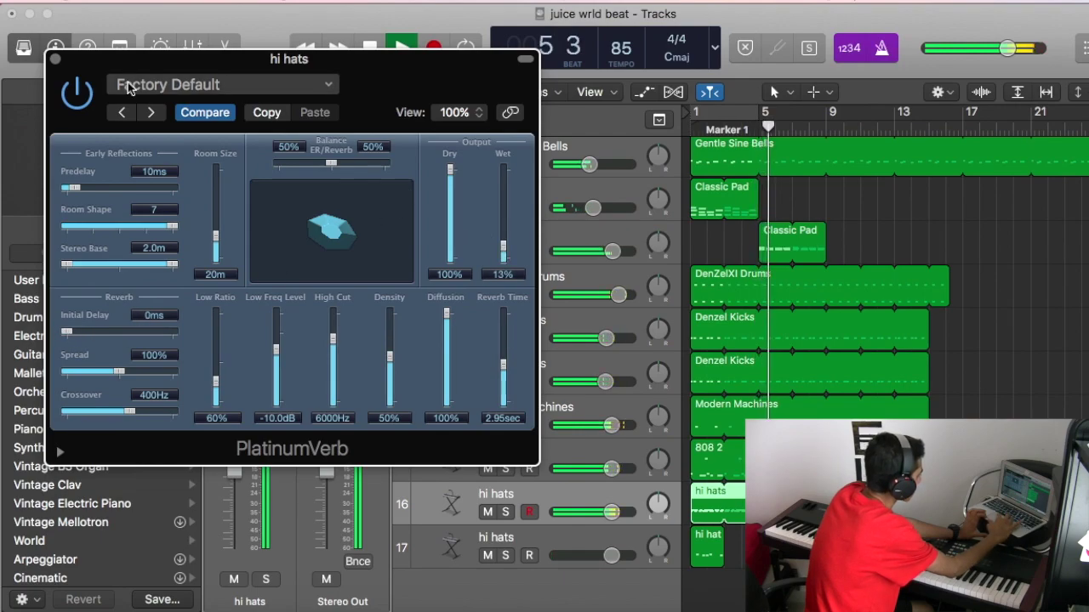
left_click(55, 60)
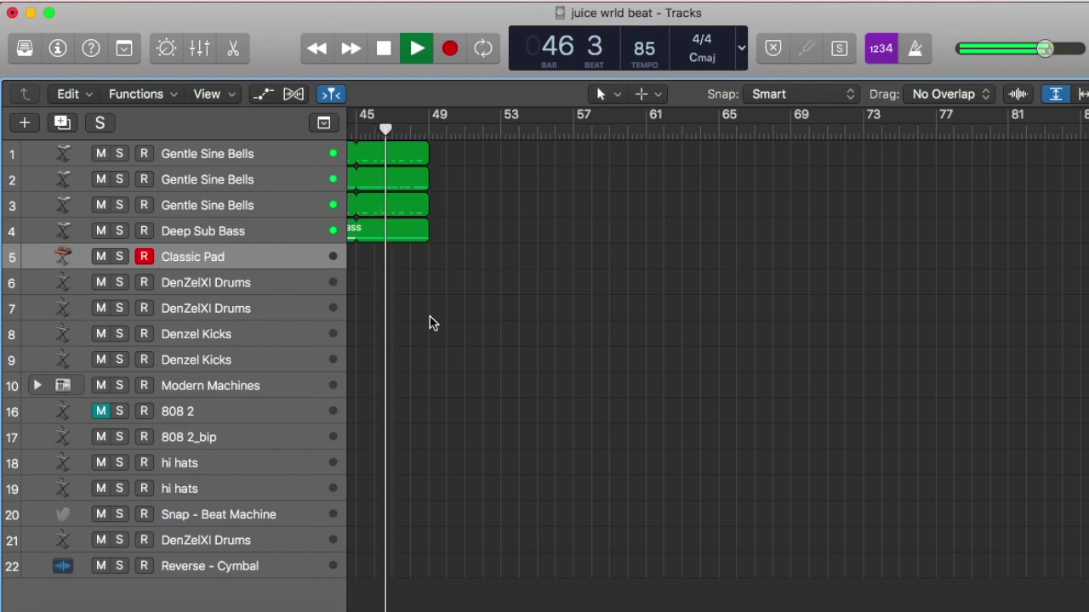
scroll(429, 323, "left", 10)
scroll(430, 324, "left", 10)
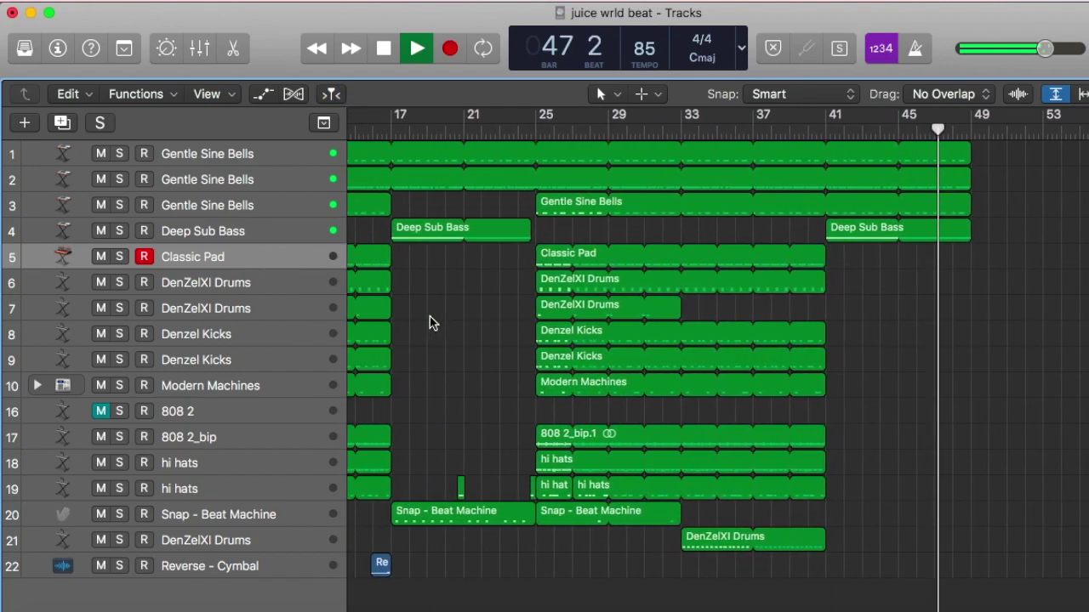